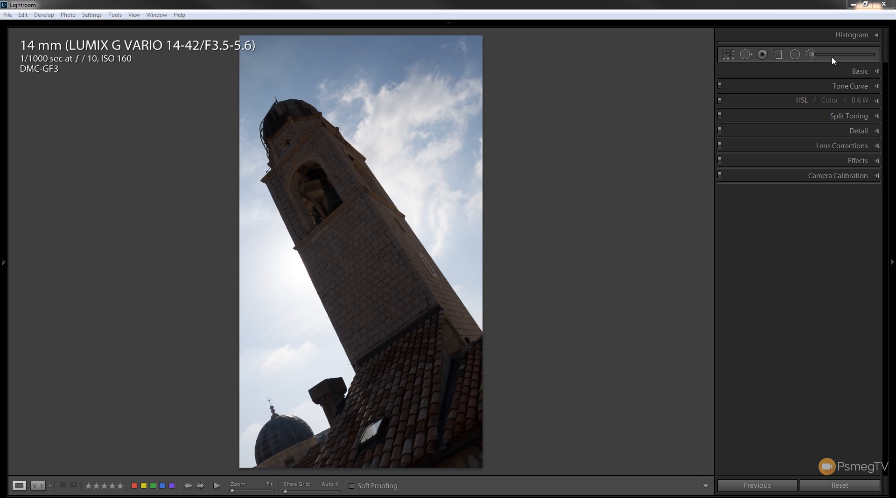
- Paint an Adjustment Brush mask with overlay shown over the tower dome side, chimney and roof
left_click(812, 56)
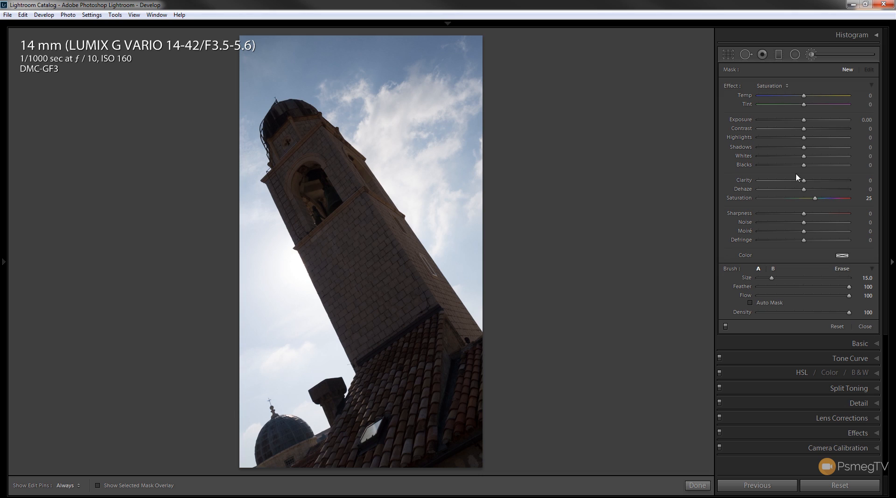
key("o")
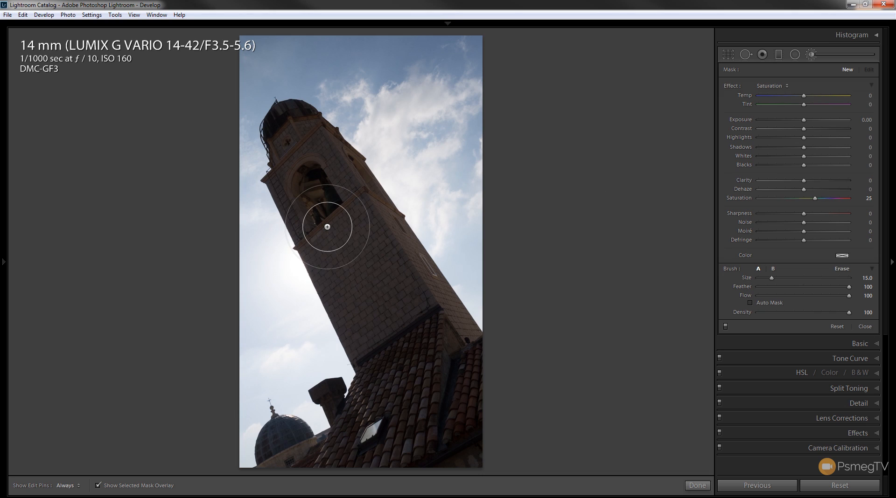
scroll(327, 227, "down", 5)
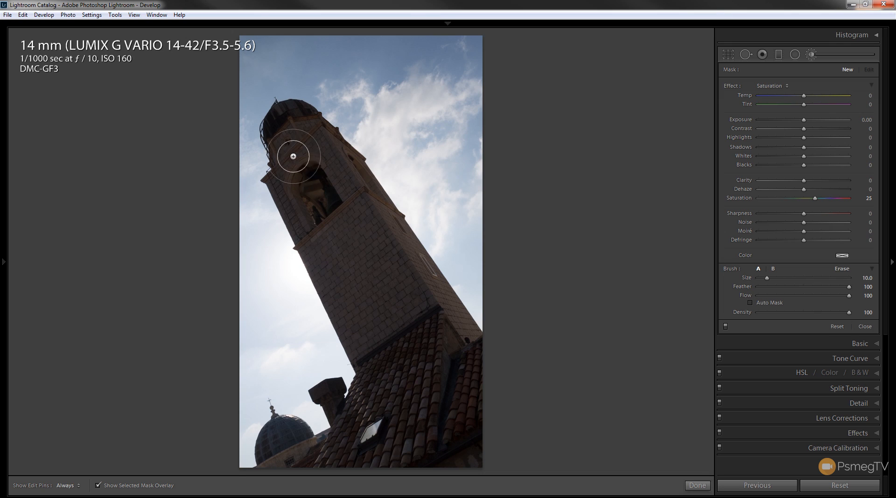
mouse_move(280, 112)
left_mouse_down()
mouse_move(289, 187)
mouse_move(367, 352)
mouse_move(271, 477)
mouse_move(296, 432)
left_mouse_up()
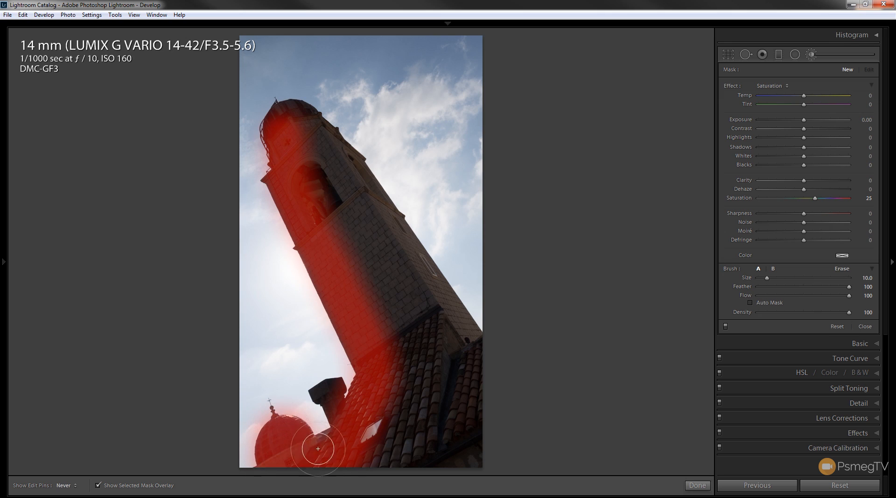
mouse_move(296, 432)
left_mouse_down()
mouse_move(328, 394)
mouse_move(471, 457)
left_mouse_up()
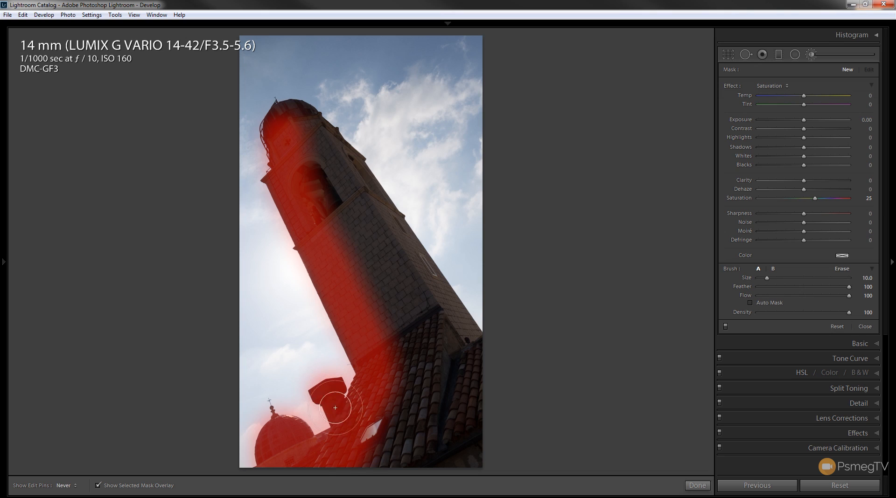
mouse_move(470, 457)
left_mouse_down()
mouse_move(476, 343)
mouse_move(382, 436)
mouse_move(441, 413)
mouse_move(392, 371)
mouse_move(413, 343)
mouse_move(448, 356)
mouse_move(344, 151)
mouse_move(308, 113)
mouse_move(280, 105)
mouse_move(269, 126)
mouse_move(294, 182)
mouse_move(301, 189)
mouse_move(344, 165)
mouse_move(403, 284)
mouse_move(341, 231)
mouse_move(385, 316)
mouse_move(391, 244)
left_mouse_up()
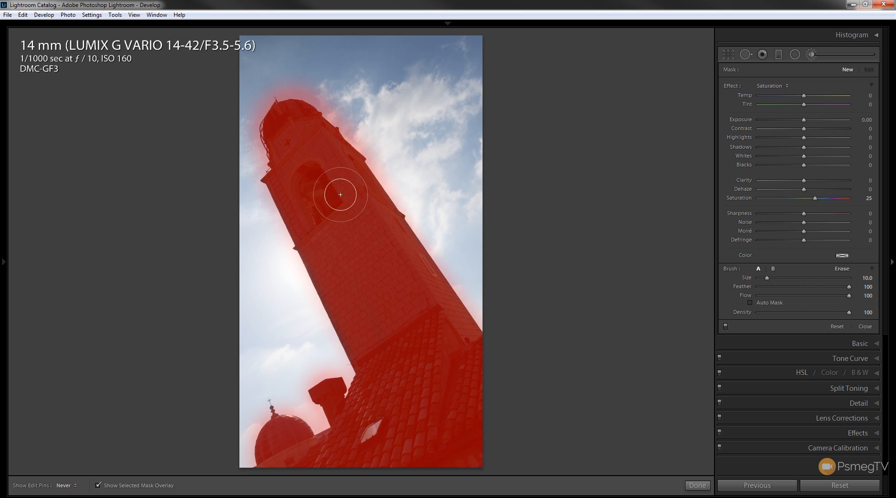
- With Auto Mask on at 1:1 zoom, erase mask spill from the sky around the chimney
key("h")
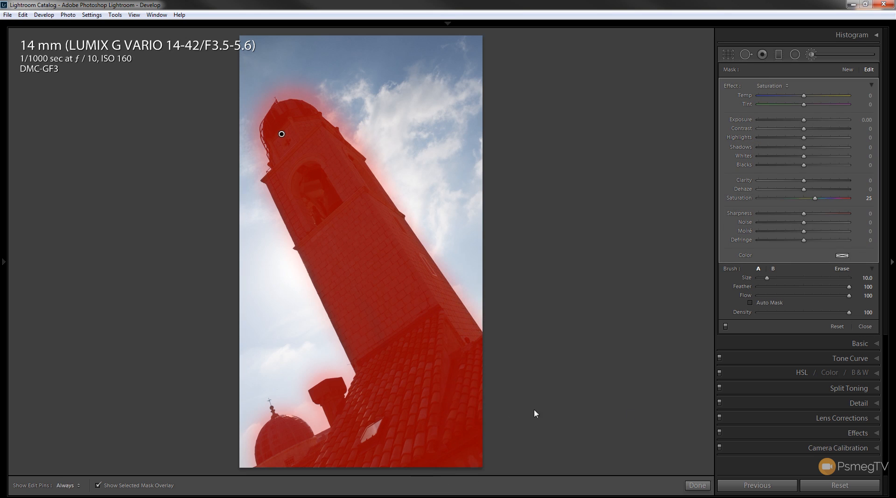
left_click(750, 304)
key("z")
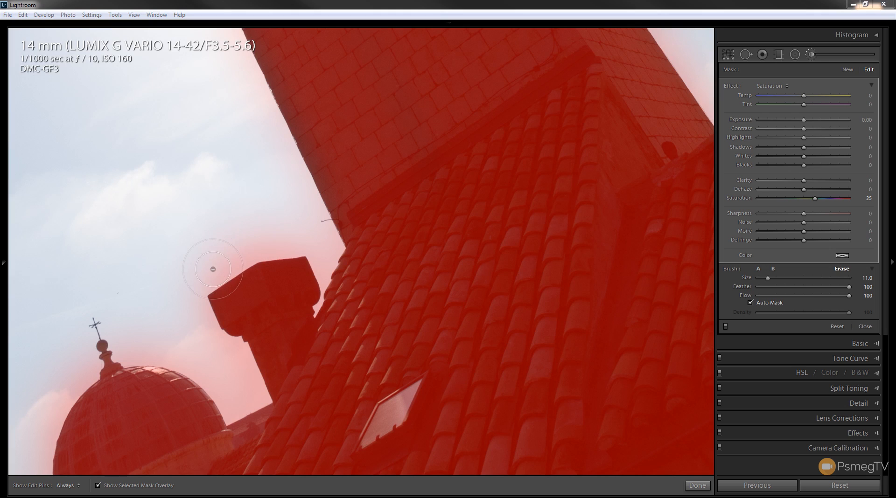
mouse_move(213, 269)
left_mouse_down()
mouse_move(309, 243)
mouse_move(336, 266)
left_mouse_up()
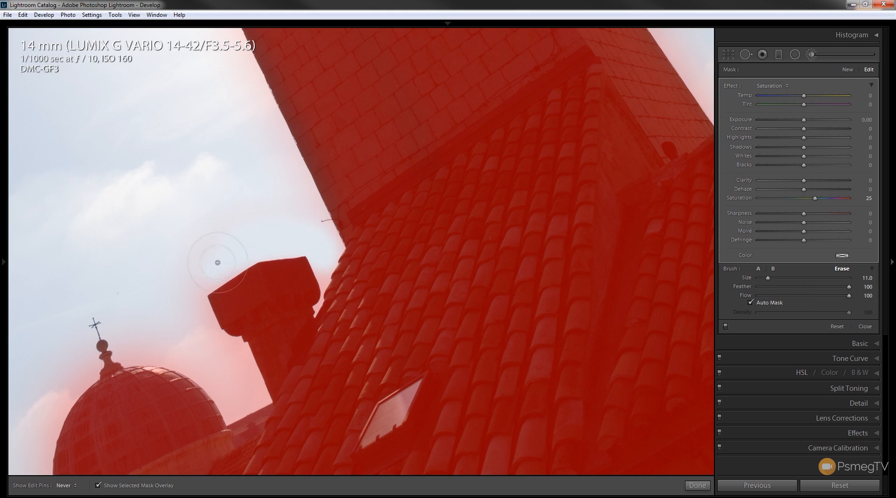
mouse_move(217, 262)
left_mouse_down()
mouse_move(205, 294)
mouse_move(217, 329)
mouse_move(249, 368)
mouse_move(267, 413)
mouse_move(245, 417)
mouse_move(178, 365)
mouse_move(129, 355)
mouse_move(116, 337)
left_mouse_up()
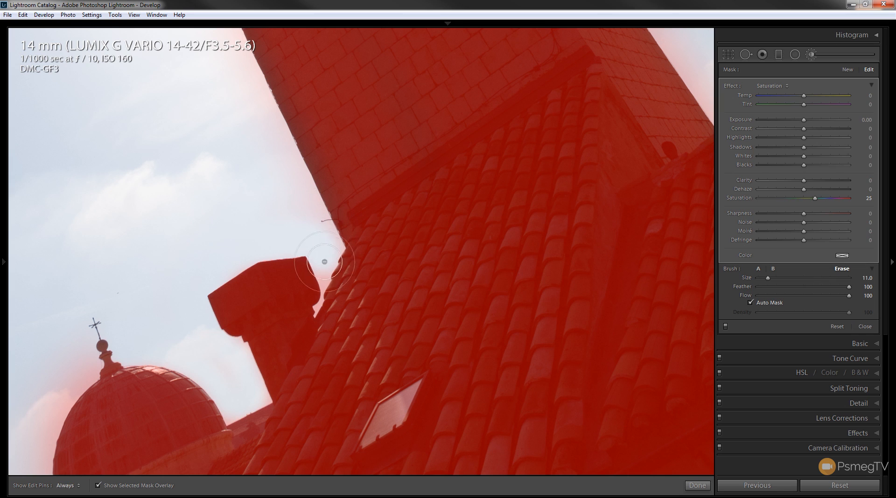
mouse_move(324, 278)
left_mouse_down()
mouse_move(334, 304)
mouse_move(308, 294)
mouse_move(315, 310)
left_mouse_up()
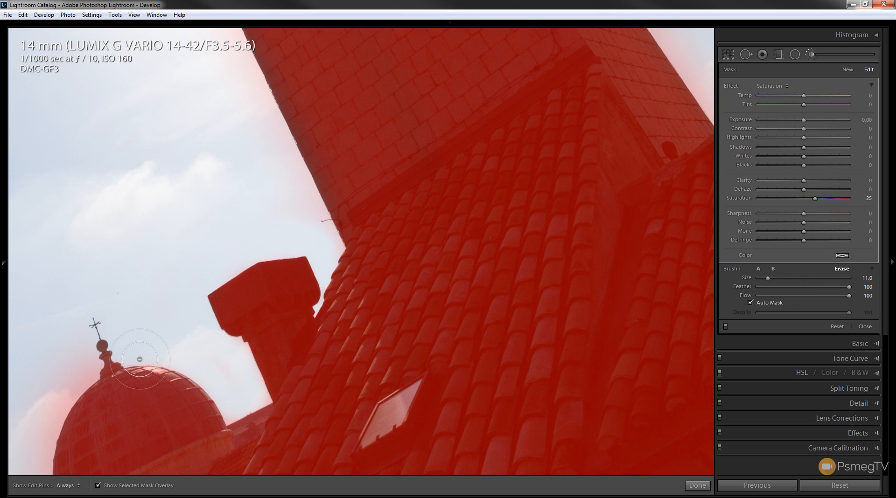
- Erase mask haze along the dome edge, around the finial and between dome and chimney
left_click_drag(87, 372, 28, 414)
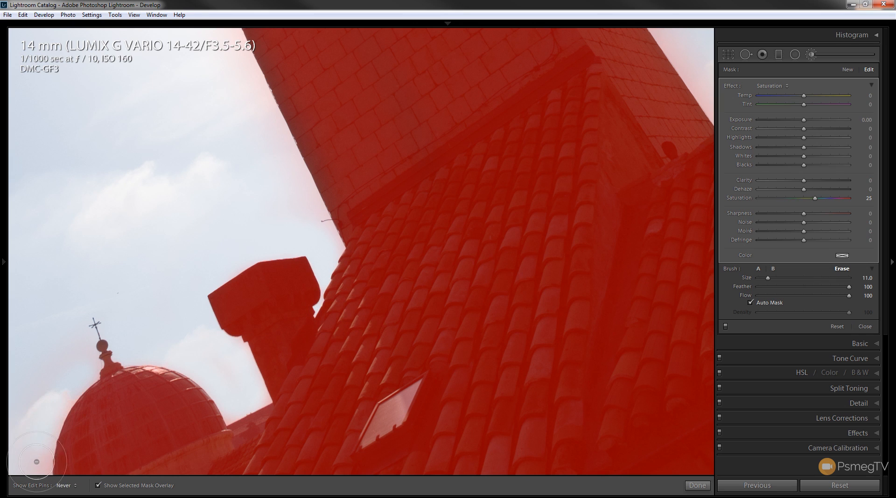
left_click_drag(65, 391, 92, 365)
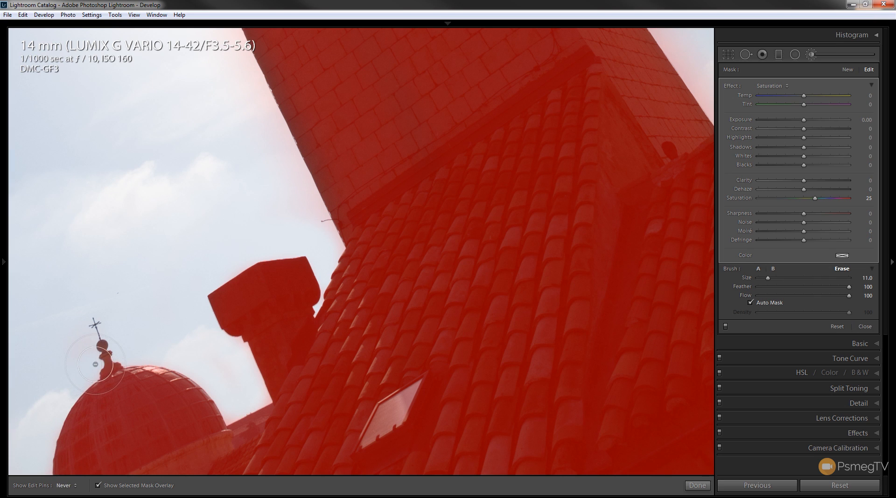
left_click_drag(93, 366, 88, 352)
mouse_move(232, 389)
left_mouse_down()
mouse_move(253, 396)
mouse_move(221, 342)
left_mouse_up()
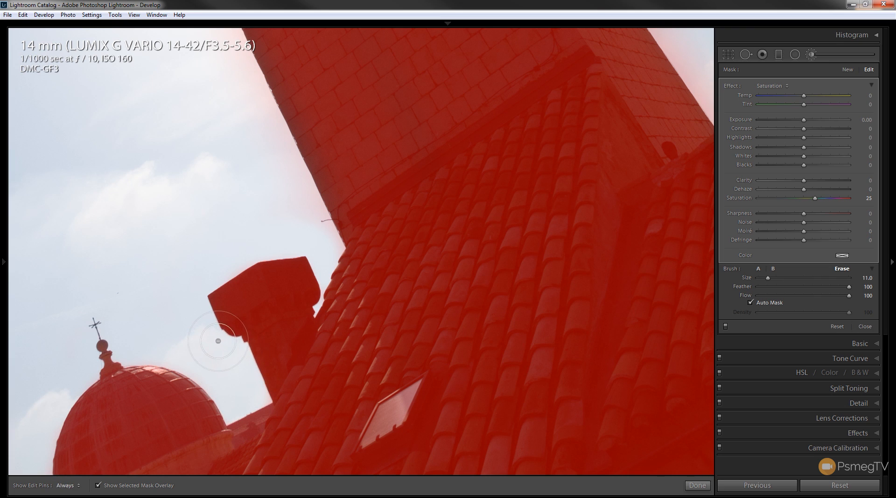
scroll(234, 418, "up", 5)
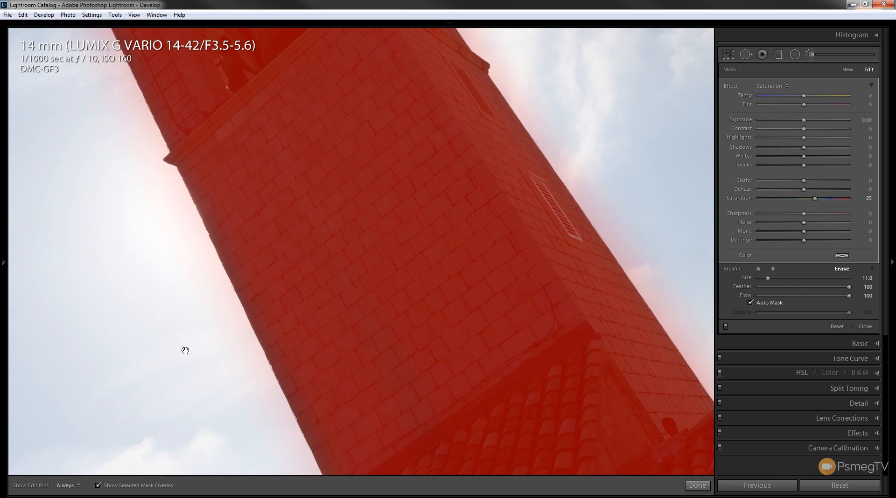
left_click_drag(231, 342, 162, 203)
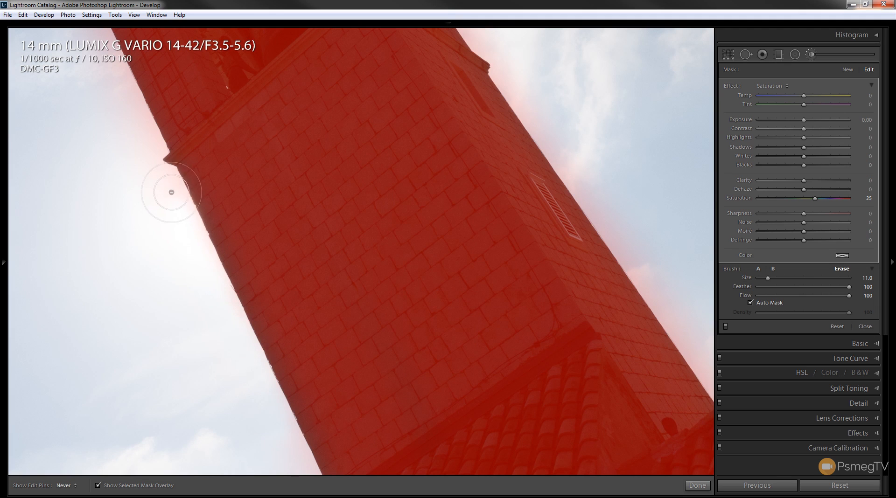
- Erase the mask fringe along the bell tower's left edge up to its top
left_click_drag(290, 210, 314, 365)
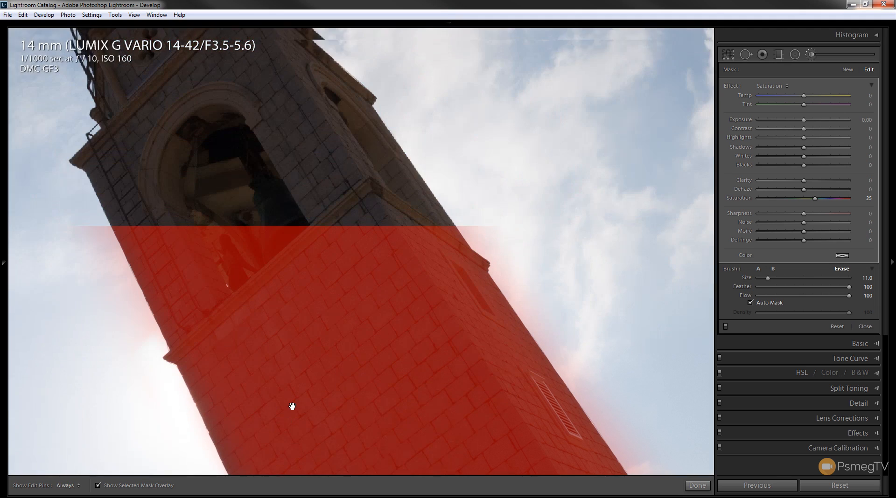
mouse_move(100, 229)
left_mouse_down()
mouse_move(72, 93)
mouse_move(98, 175)
left_mouse_up()
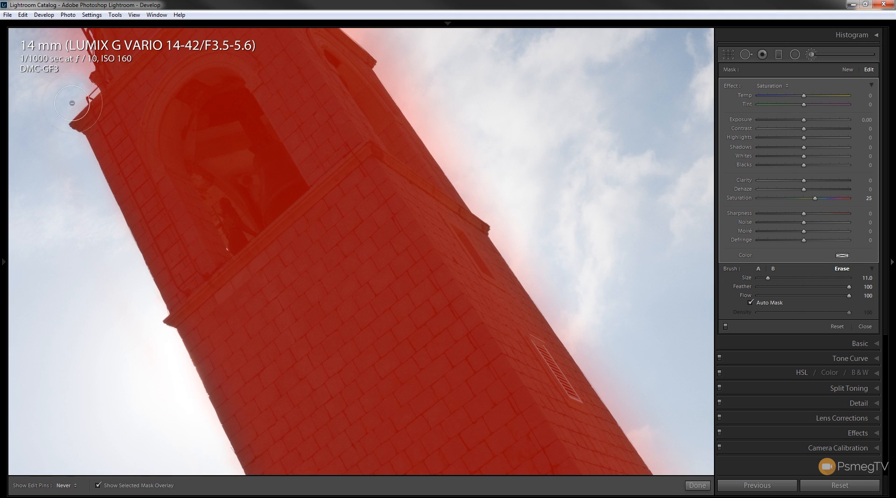
left_click_drag(138, 235, 138, 392)
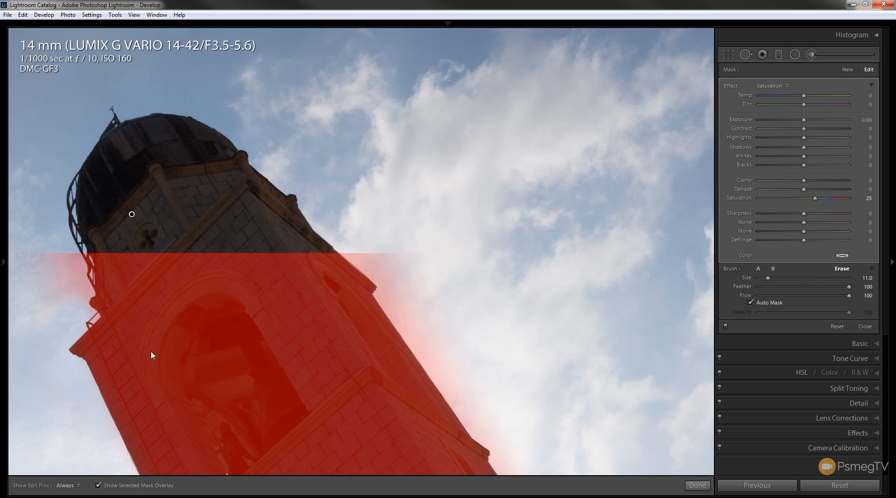
mouse_move(65, 290)
left_mouse_down()
mouse_move(58, 165)
mouse_move(38, 227)
left_mouse_up()
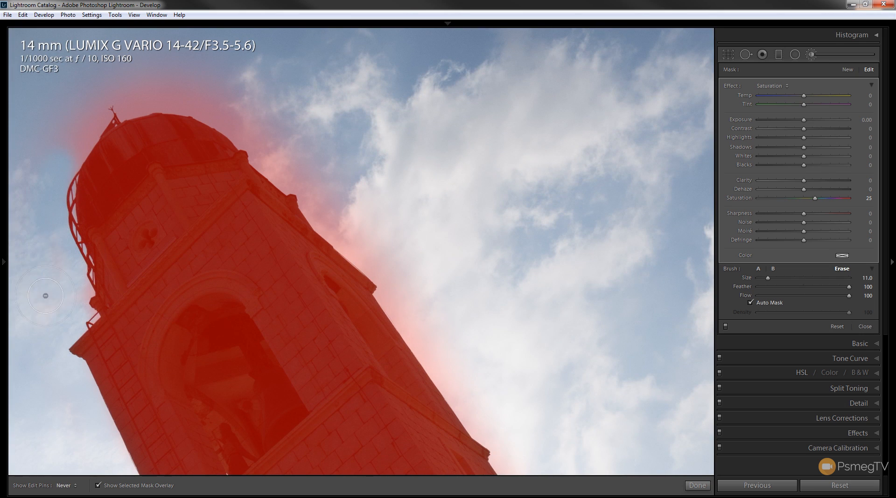
mouse_move(45, 296)
left_mouse_down()
mouse_move(70, 168)
mouse_move(95, 117)
mouse_move(85, 126)
left_mouse_up()
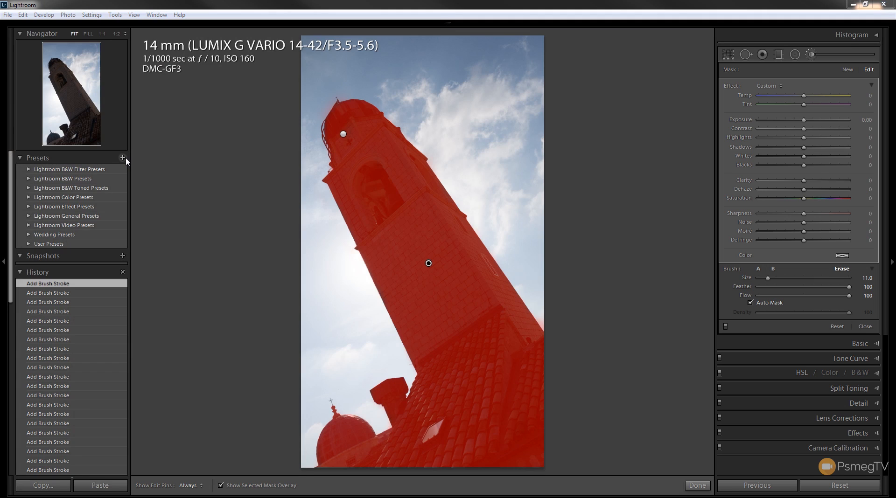
- Hide the mask overlay and raise the brush Exposure, Clarity and Saturation (31) on the tower
left_click(160, 3)
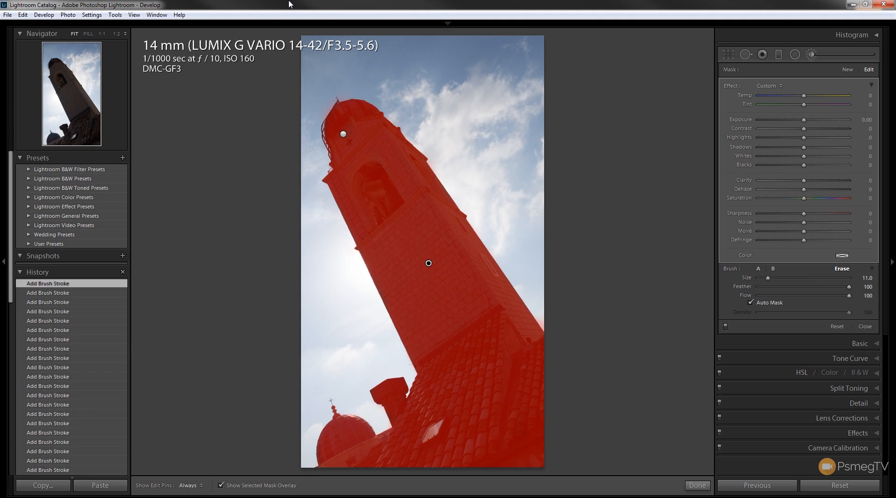
key("o")
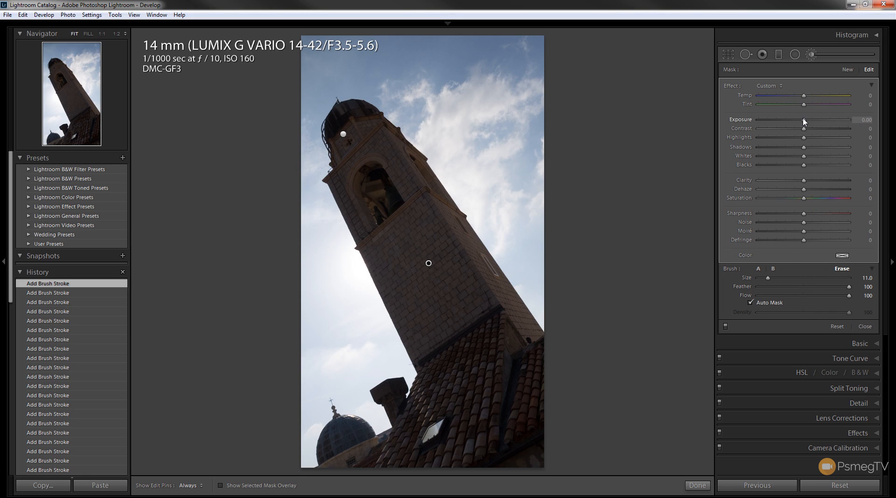
left_click_drag(803, 121, 811, 120)
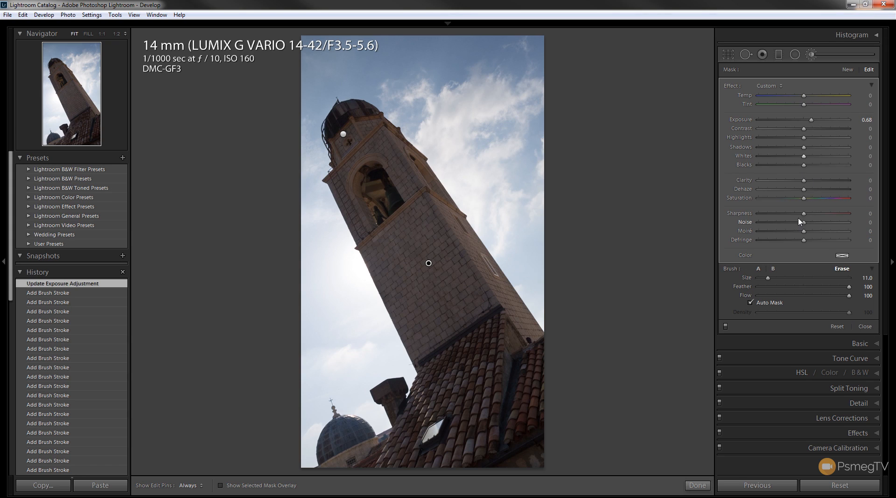
left_click_drag(804, 181, 812, 183)
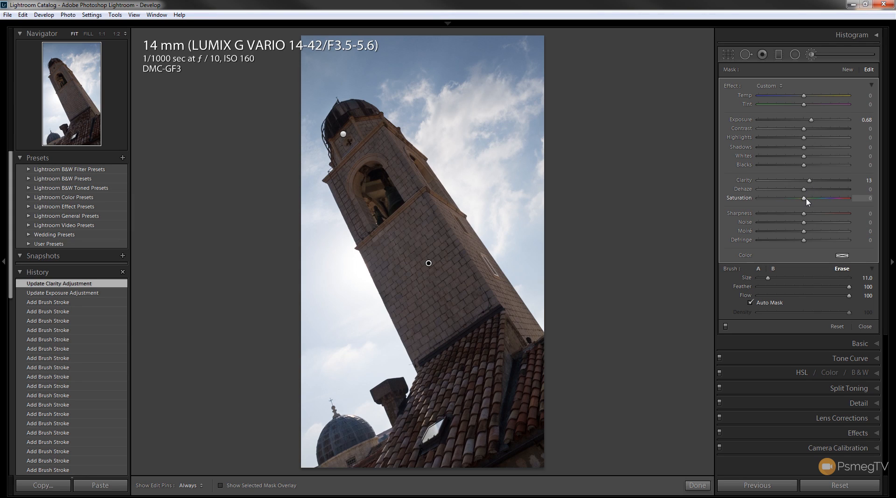
left_click_drag(805, 198, 819, 200)
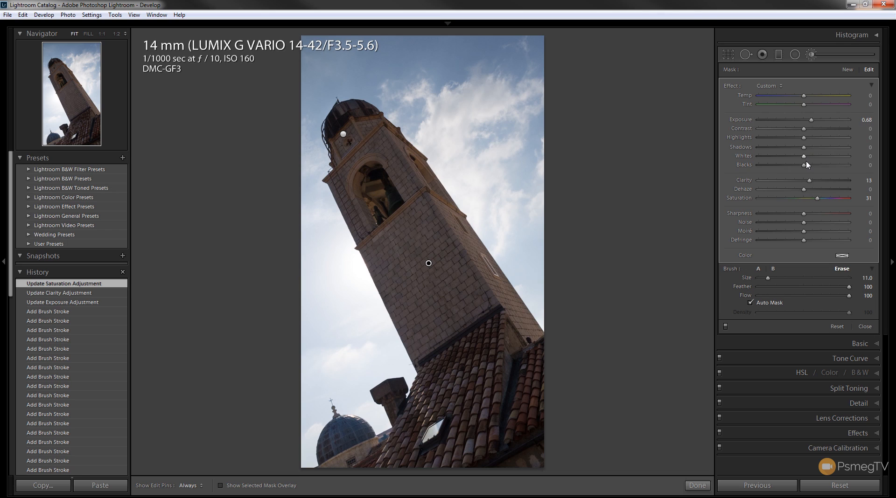
- Lift the brush Blacks, Shadows, Whites and Contrast, adjust Highlights, and close the brush
left_click_drag(804, 165, 813, 167)
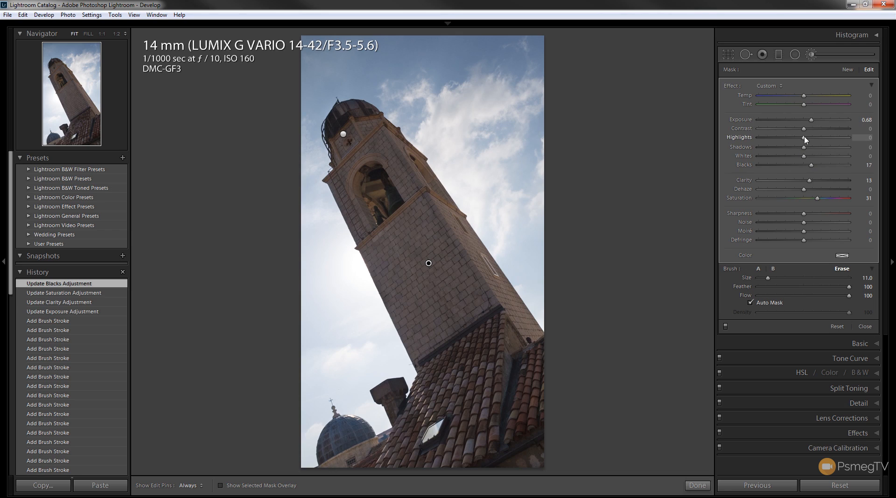
left_click_drag(803, 147, 814, 149)
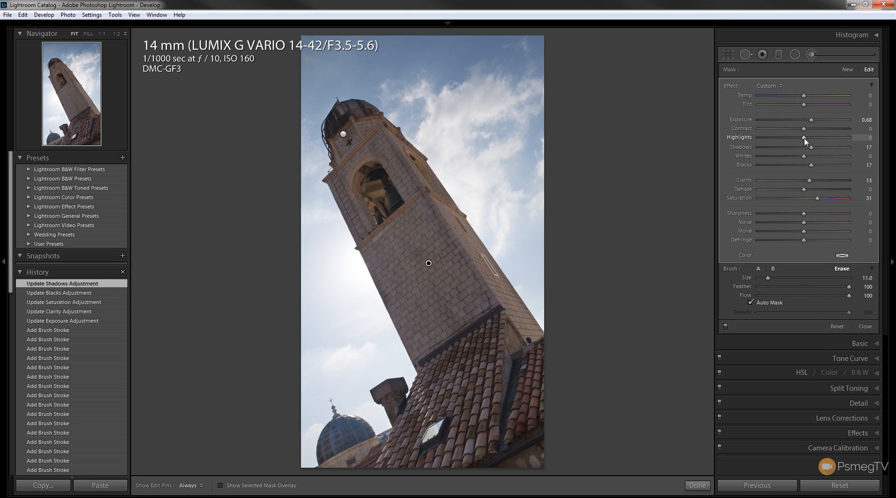
left_click_drag(815, 141, 803, 138)
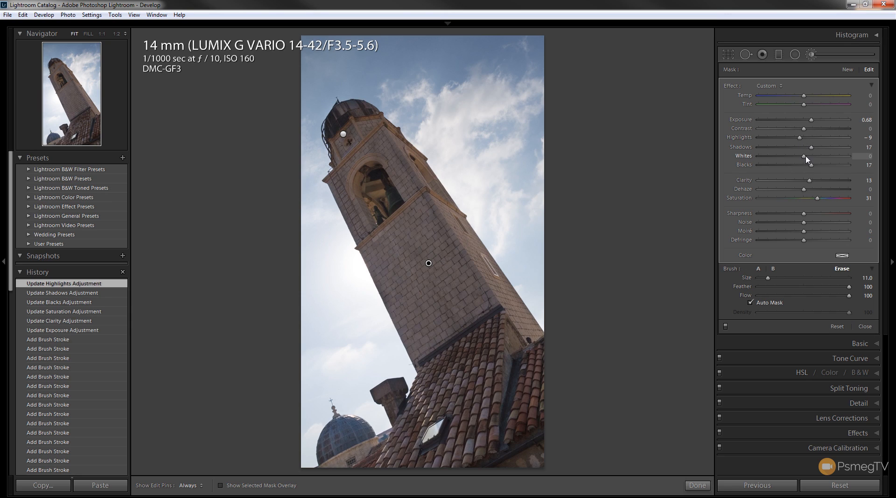
left_click_drag(804, 156, 818, 156)
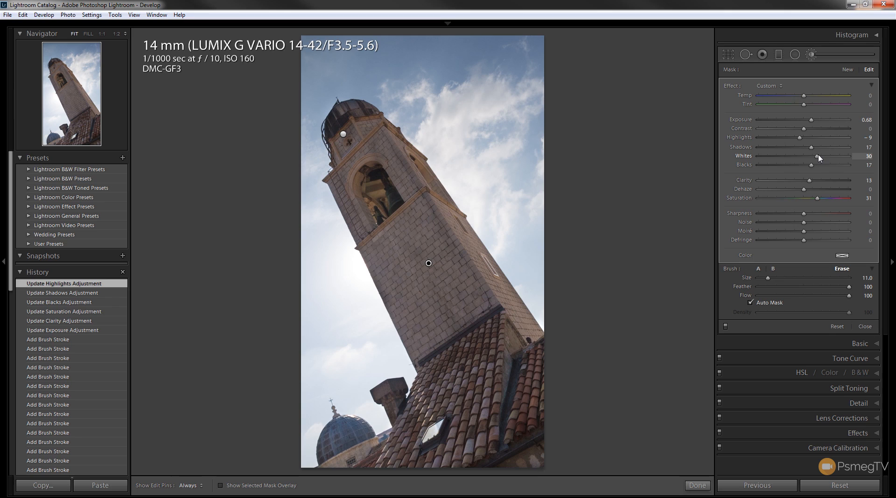
left_click_drag(804, 129, 813, 132)
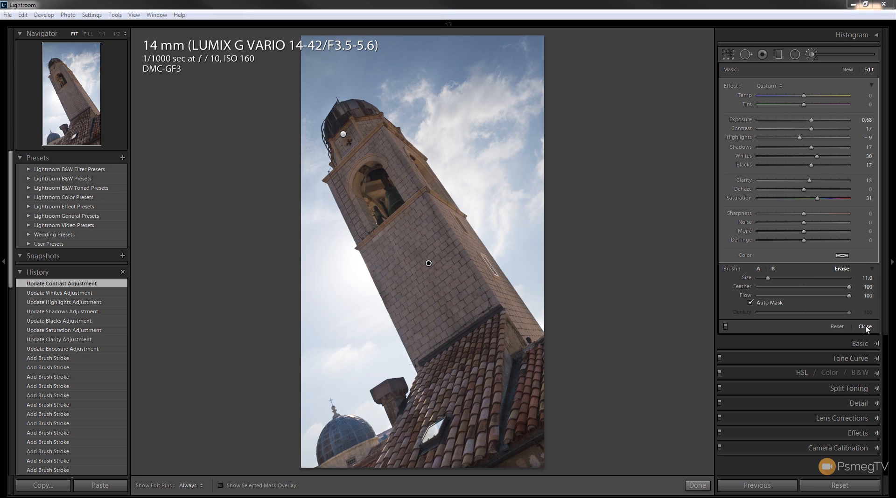
left_click(867, 328)
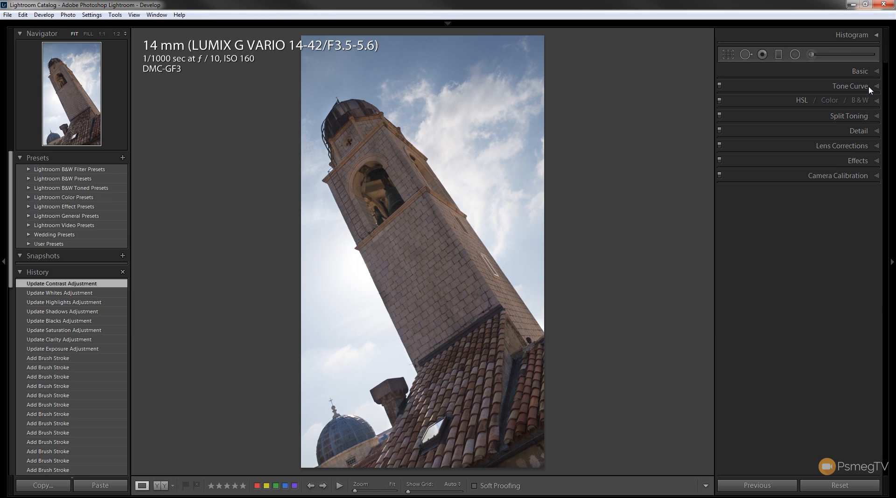
- In Basic, set Vibrance +25, Saturation +13 and Highlights −51 to deepen the sky
left_click(861, 70)
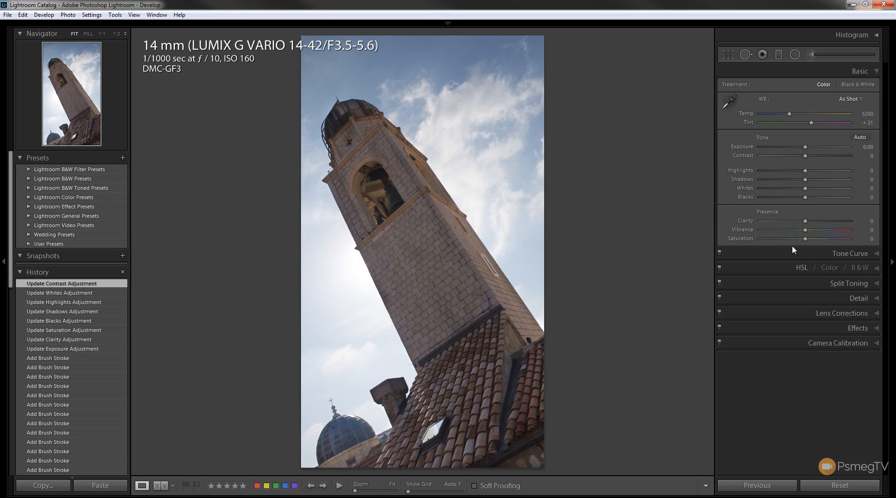
left_click_drag(806, 230, 817, 230)
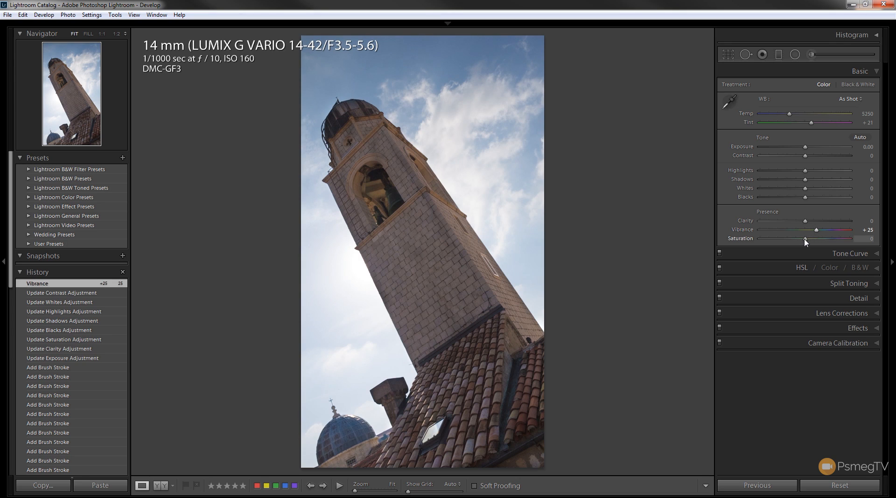
left_click_drag(805, 239, 811, 239)
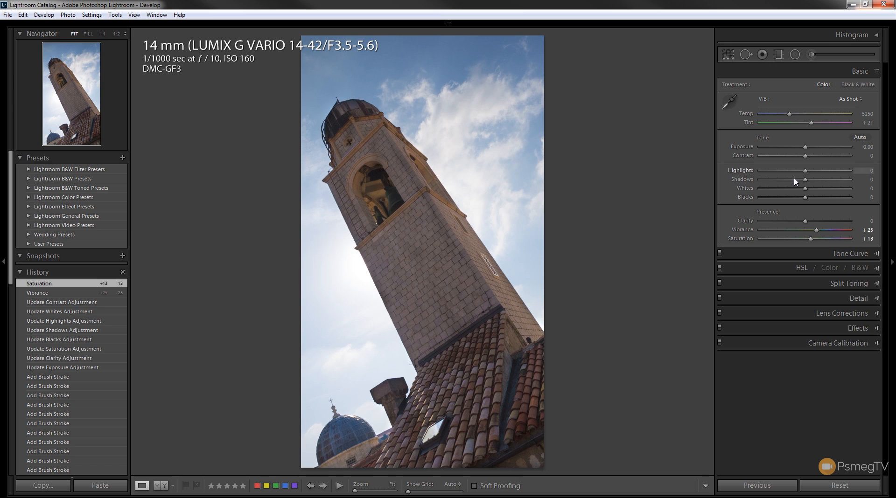
left_click_drag(806, 172, 782, 172)
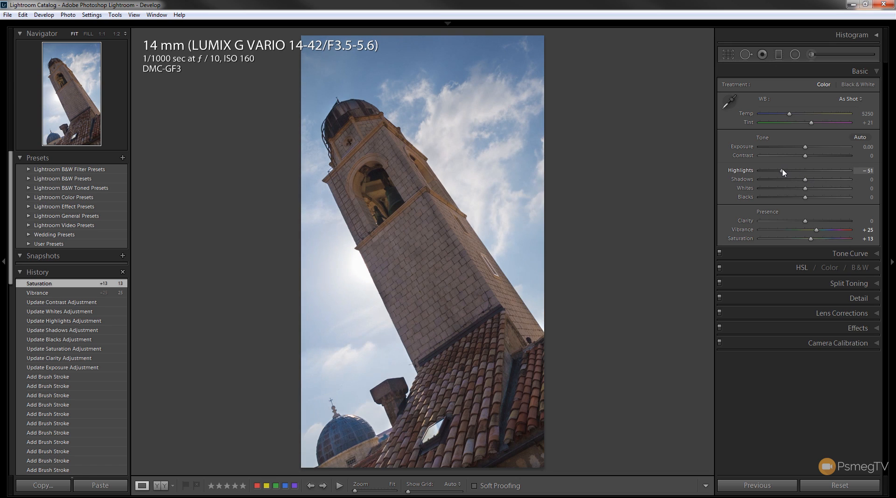
- Set Whites +16, Blacks −9 and Clarity +14 across the whole photo
left_click_drag(806, 188, 813, 188)
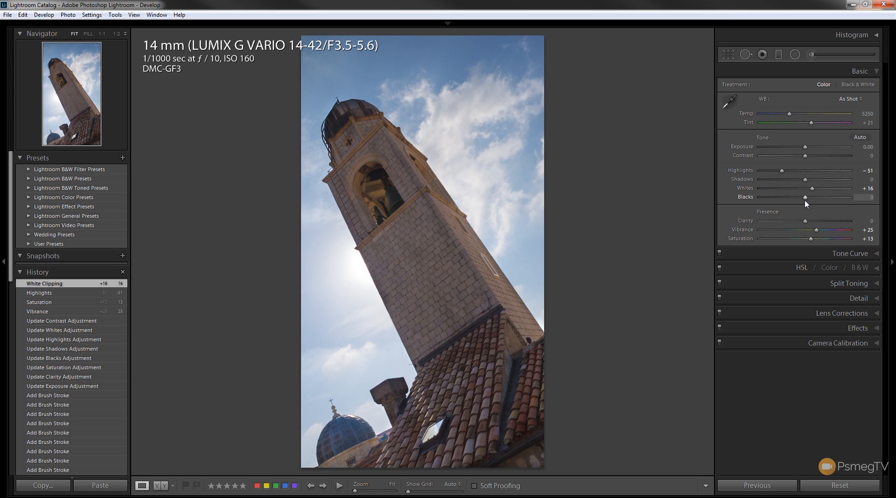
left_click_drag(805, 197, 802, 198)
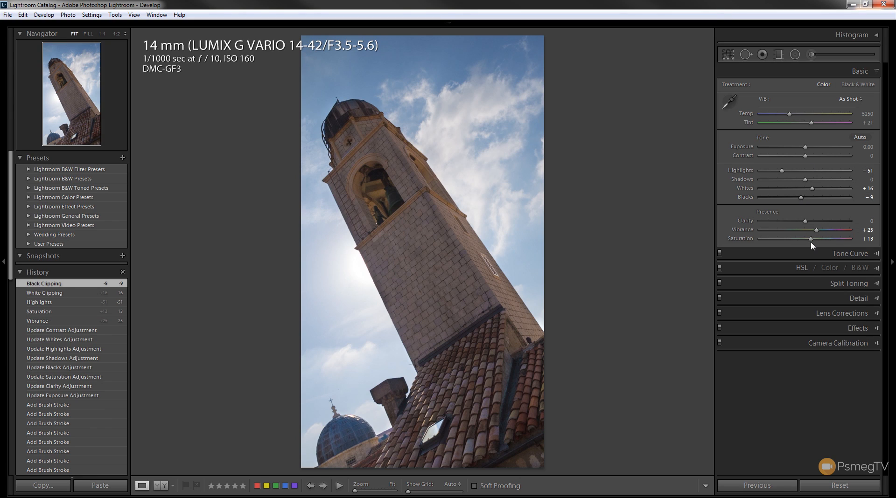
left_click_drag(805, 221, 811, 221)
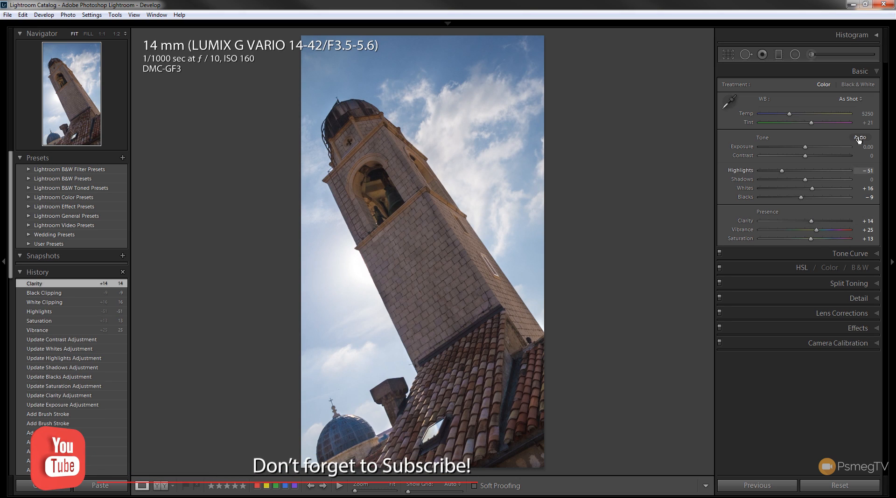
left_click(162, 486)
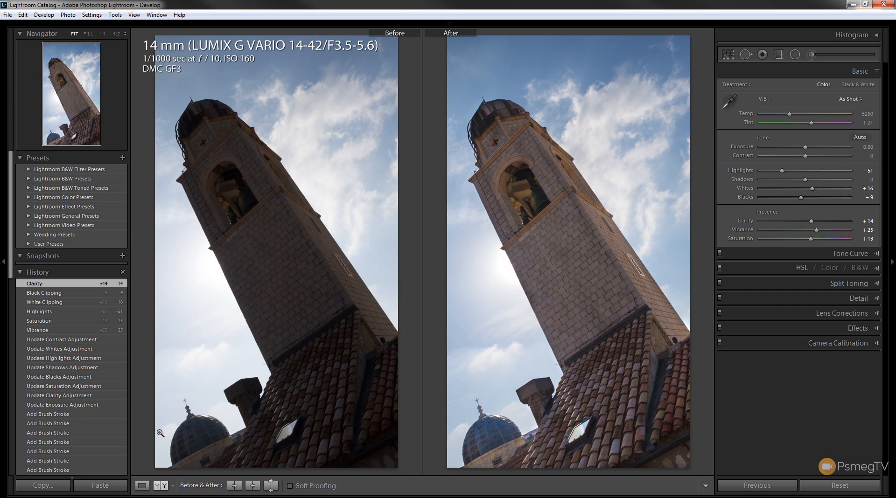
left_click(143, 486)
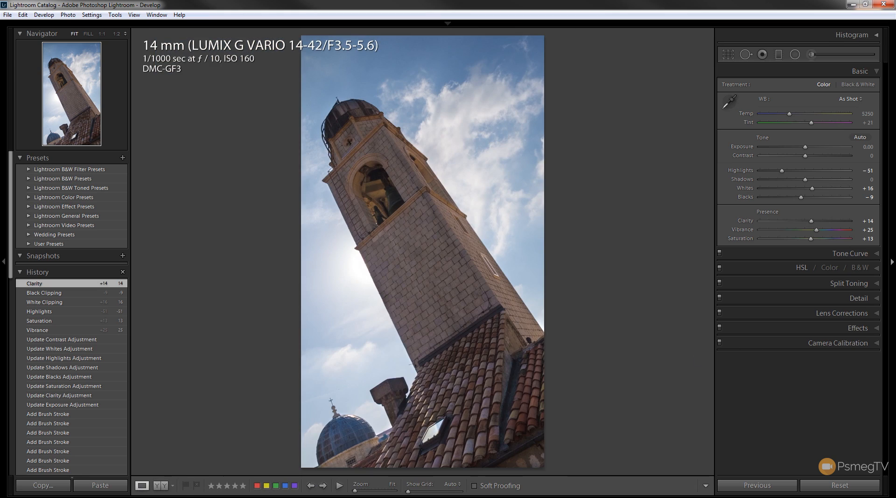
left_click(877, 268)
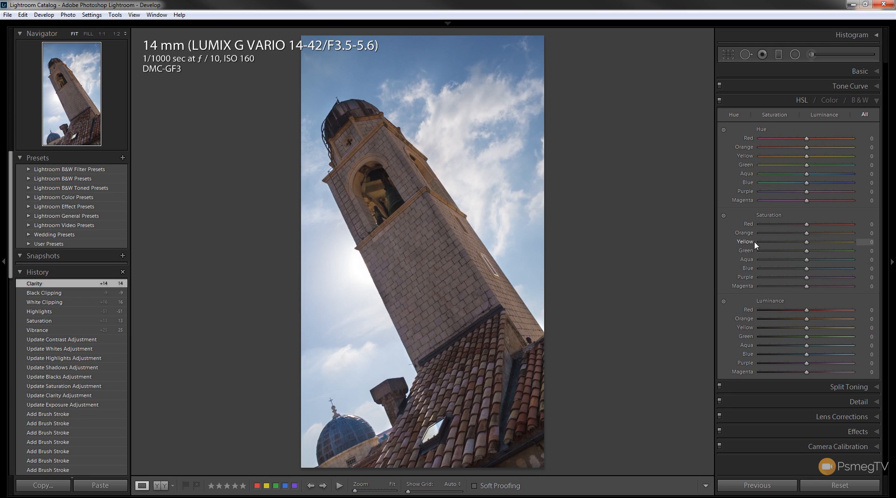
- With the HSL Luminance target tool, darken the sky's blue and brighten the orange roof tiles
left_click(724, 302)
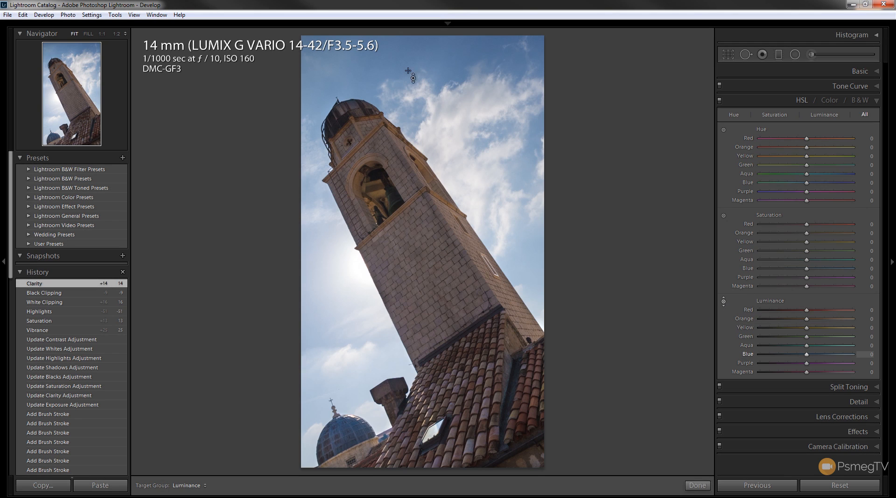
mouse_move(304, 350)
left_mouse_down()
mouse_move(303, 339)
mouse_move(303, 351)
left_mouse_up()
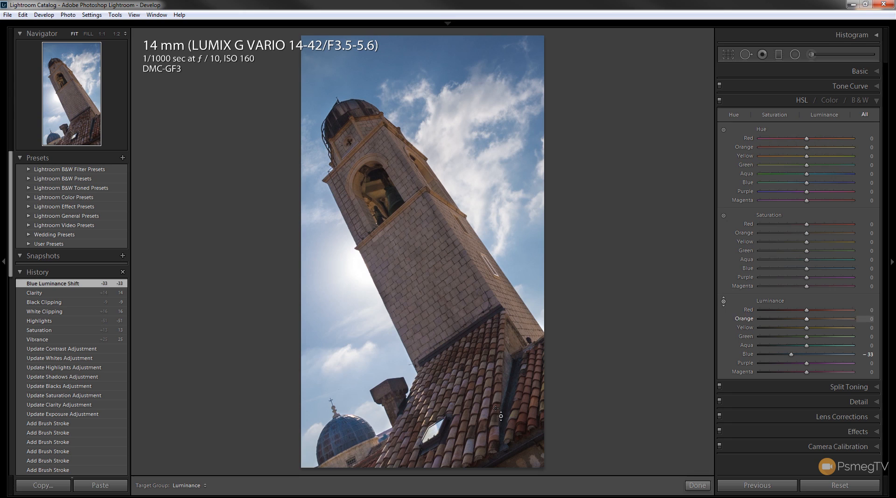
left_click_drag(496, 406, 496, 386)
- With the HSL Saturation target tool, boost the sky's blue and the roof's red saturation
left_click(726, 218)
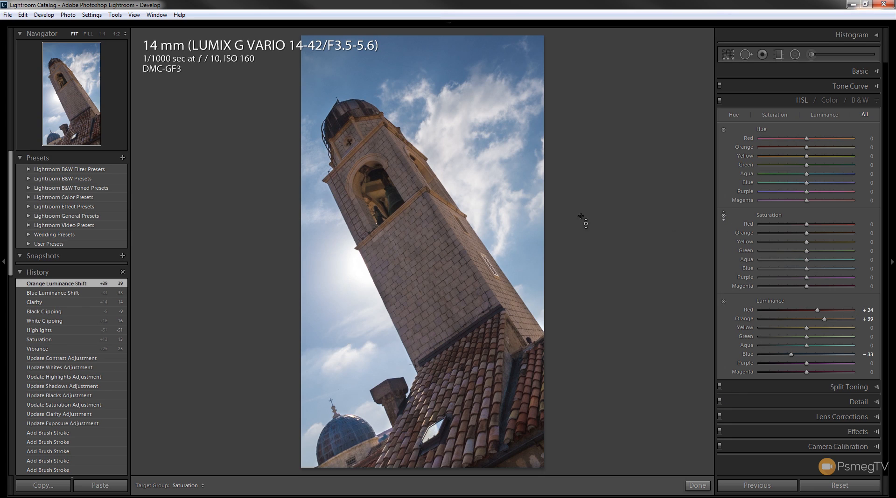
left_click_drag(388, 76, 397, 65)
left_click_drag(397, 71, 397, 59)
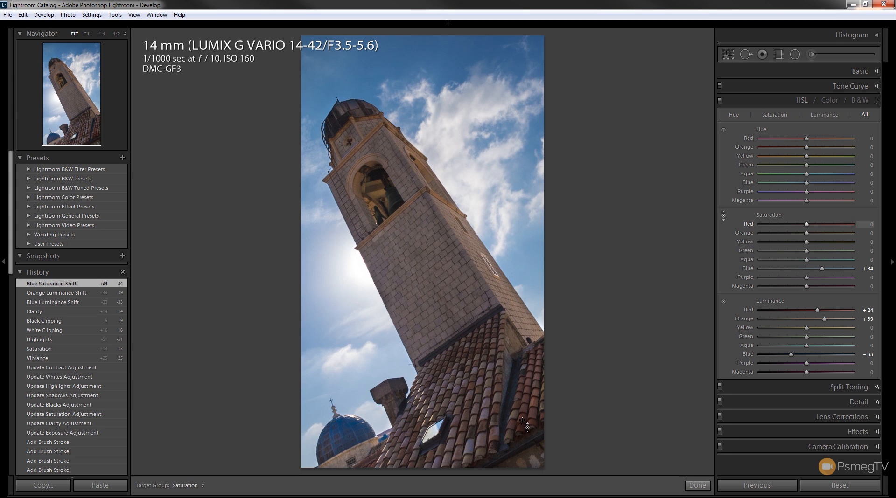
left_click_drag(527, 426, 527, 413)
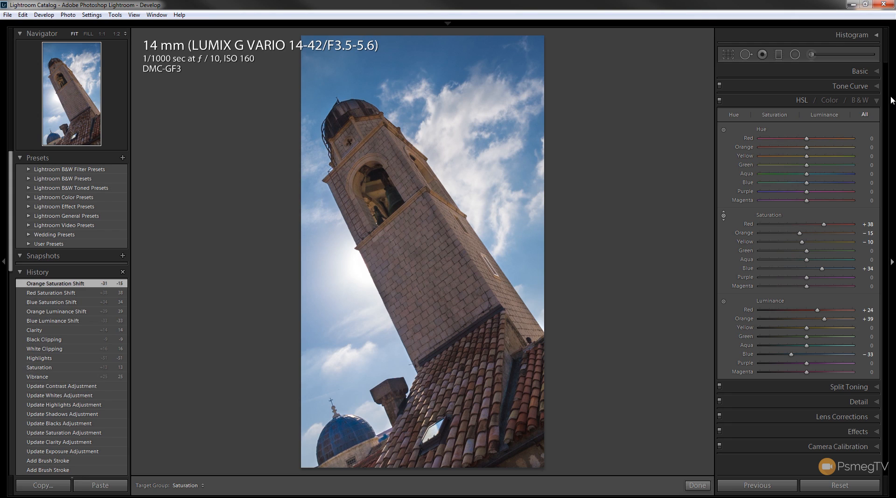
- In Camera Calibration, set Red Primary Saturation +14 and Blue Primary Saturation +13
left_click(877, 100)
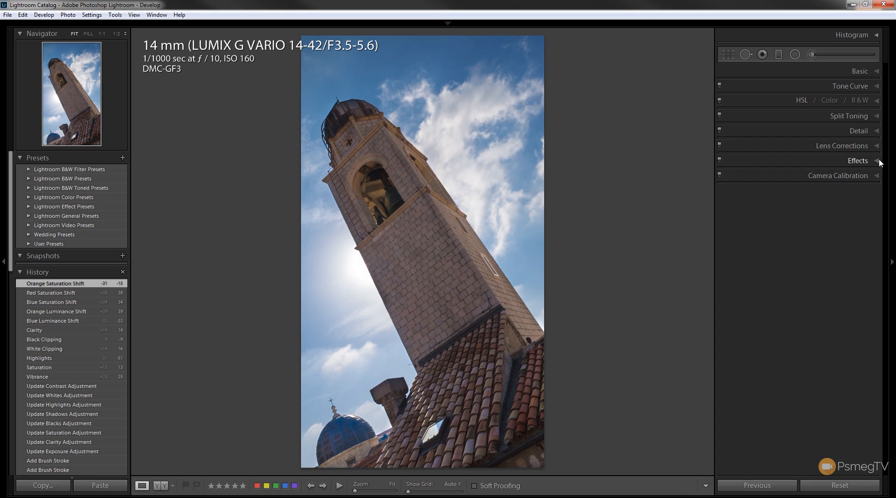
left_click(876, 175)
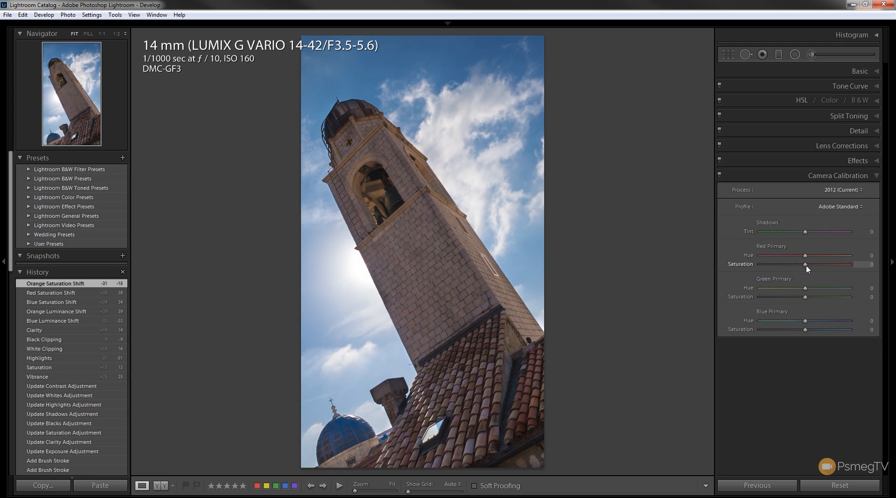
left_click_drag(806, 265, 813, 265)
left_click_drag(813, 269, 813, 268)
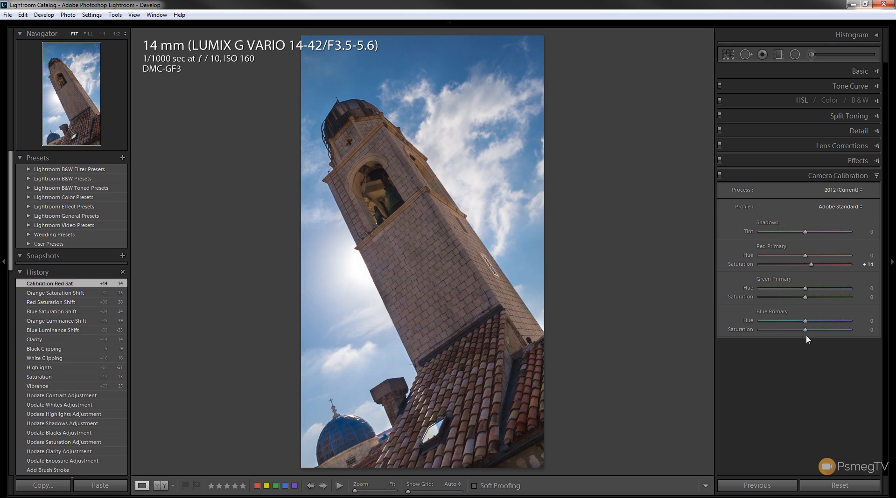
left_click_drag(804, 330, 812, 333)
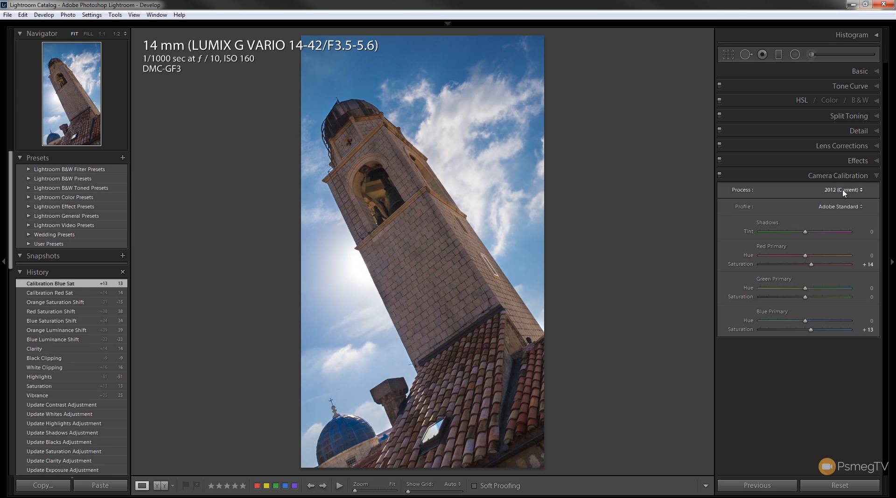
left_click(876, 176)
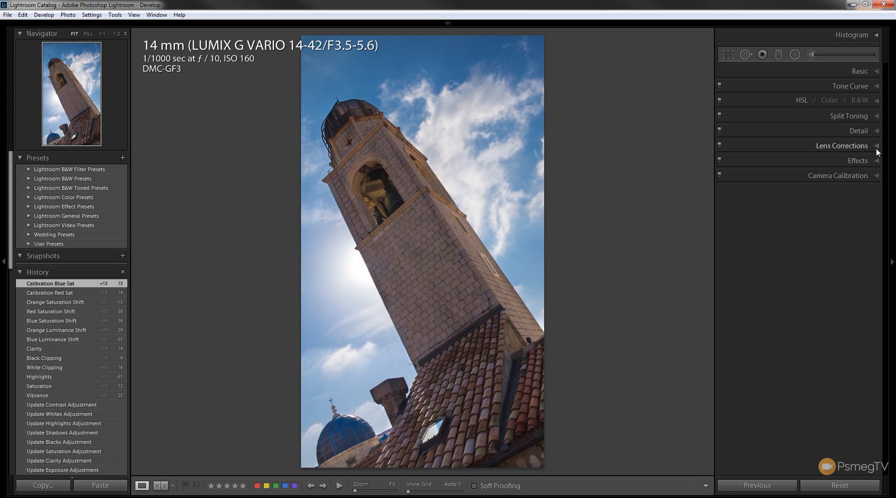
- In Effects, apply a Post-Crop Vignetting Amount of −28 to darken the corners
left_click(877, 147)
left_click(877, 148)
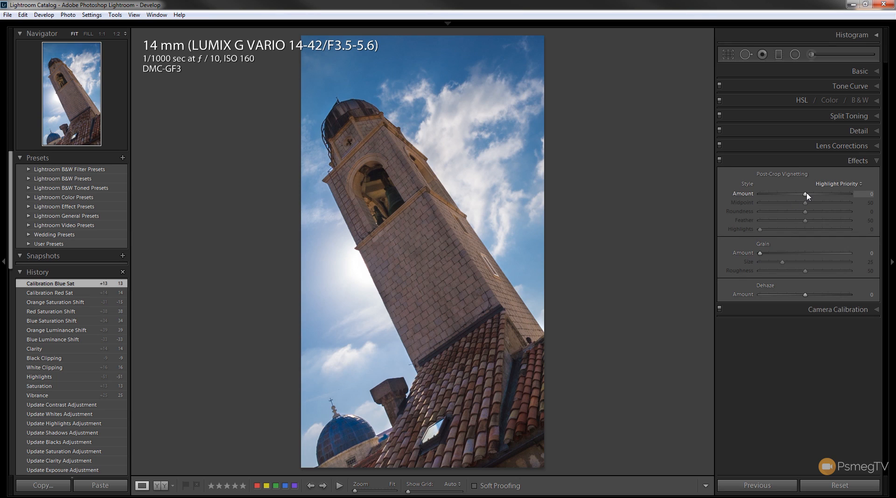
left_click_drag(805, 194, 795, 198)
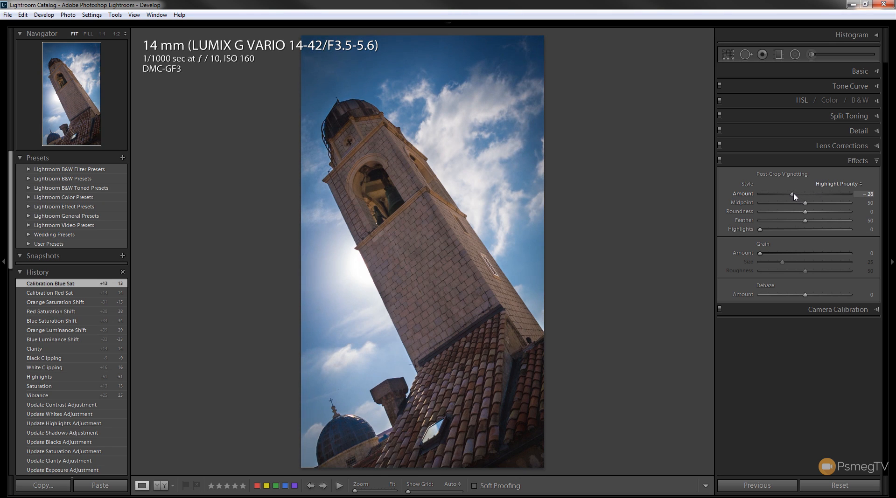
left_click_drag(794, 197, 795, 198)
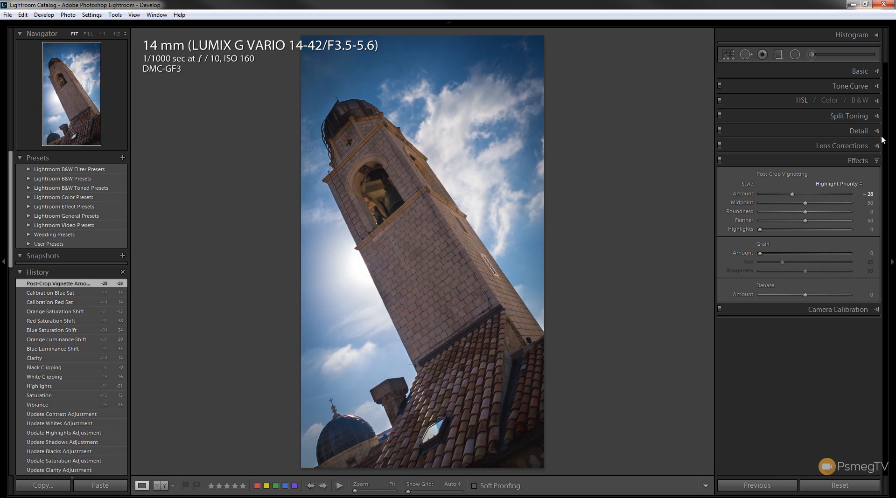
- Set Exposure +0.18, Whites −7 and Highlights −46, then compare before/after side by side
left_click(877, 71)
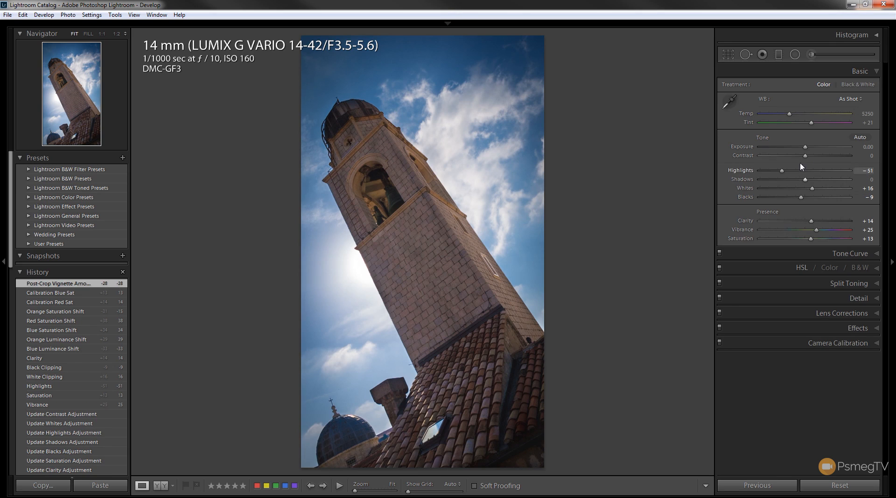
left_click_drag(805, 147, 807, 147)
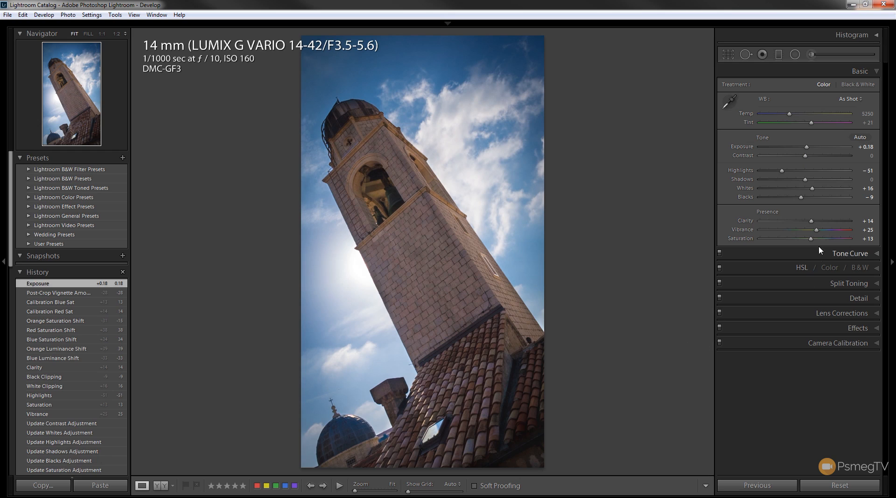
left_click_drag(813, 188, 804, 189)
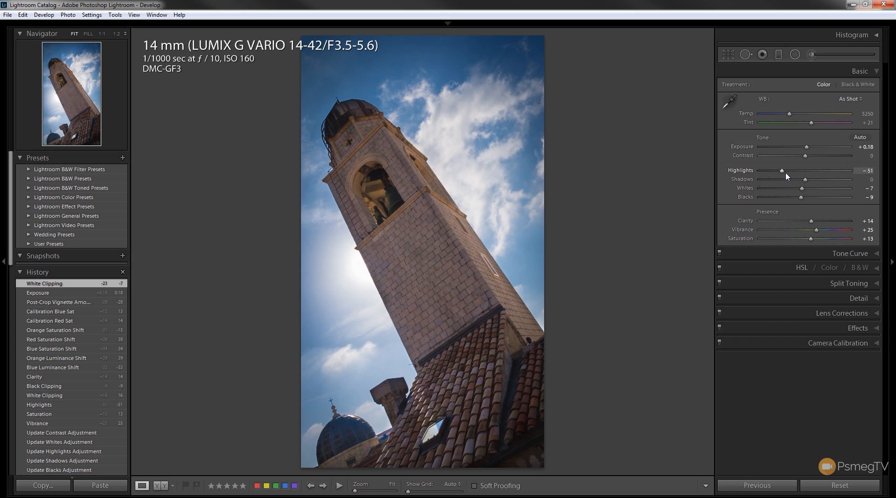
left_click_drag(783, 170, 787, 174)
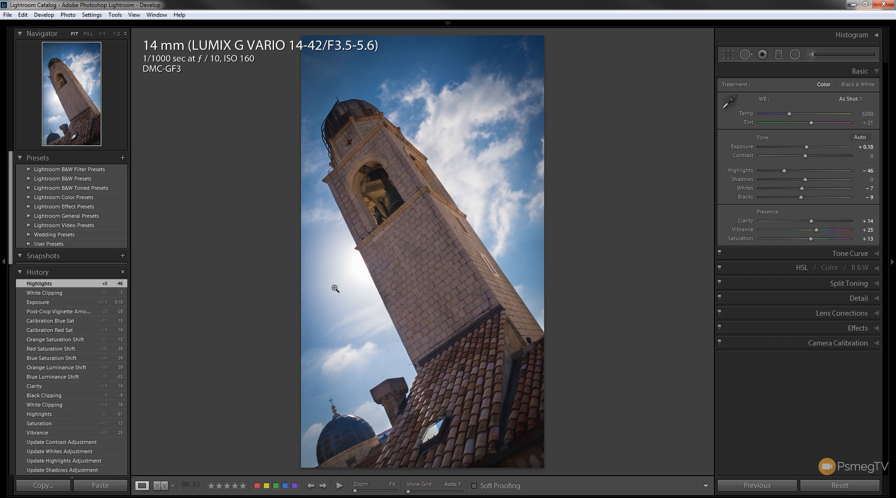
key("ctrl+1")
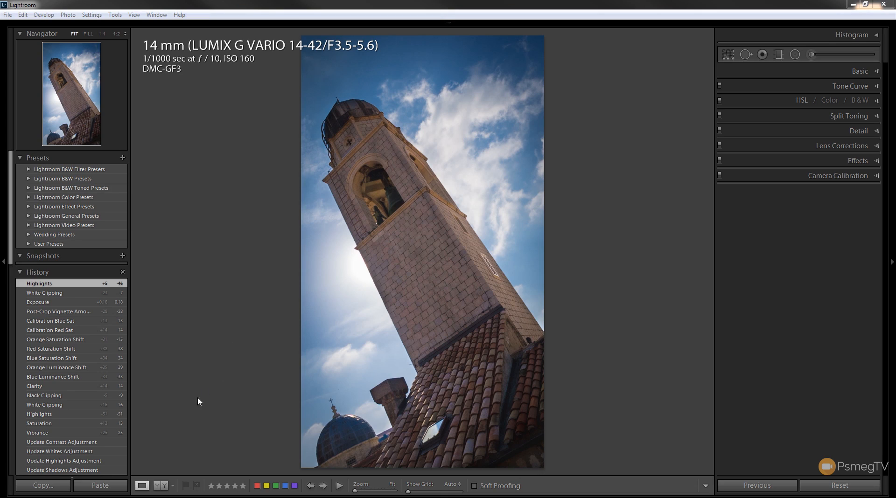
left_click(160, 486)
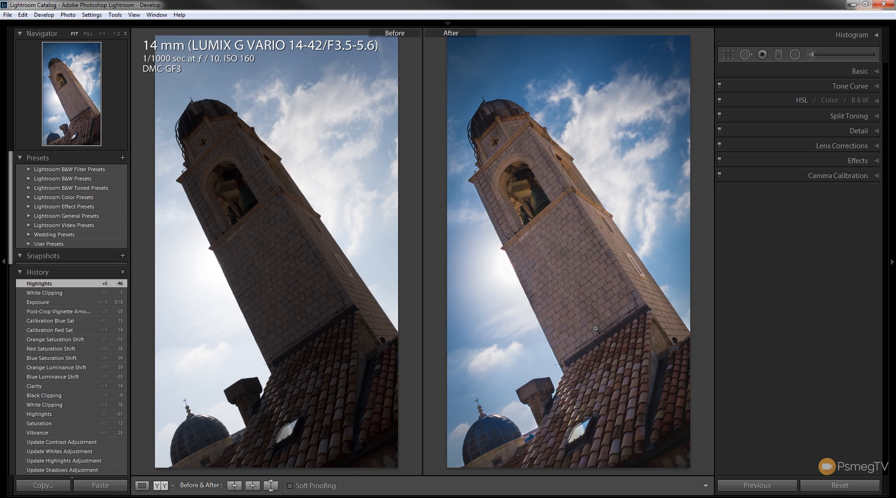
key("y")
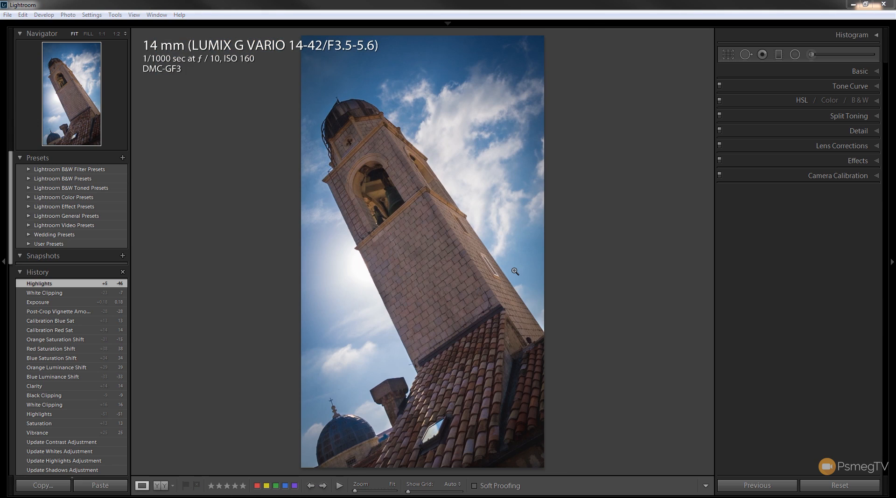